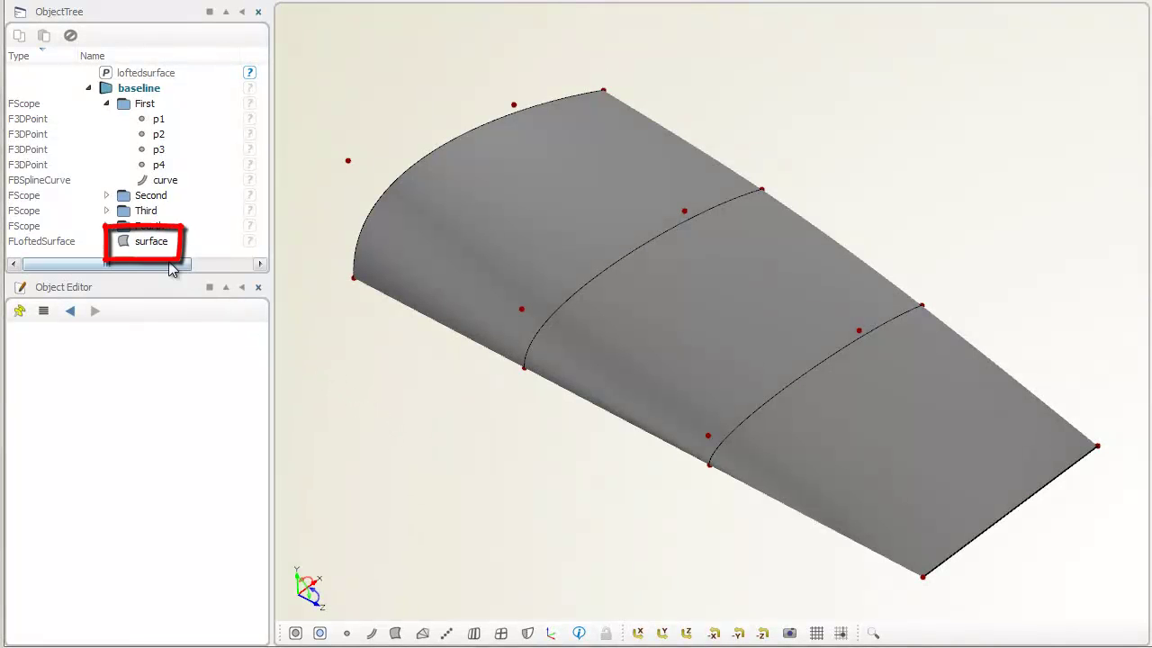
- Select the lofted surface and toggle its visibility off and on twice
{"action": "left_click", "coordinate": [137, 245]}
{"action": "left_click", "coordinate": [128, 244]}
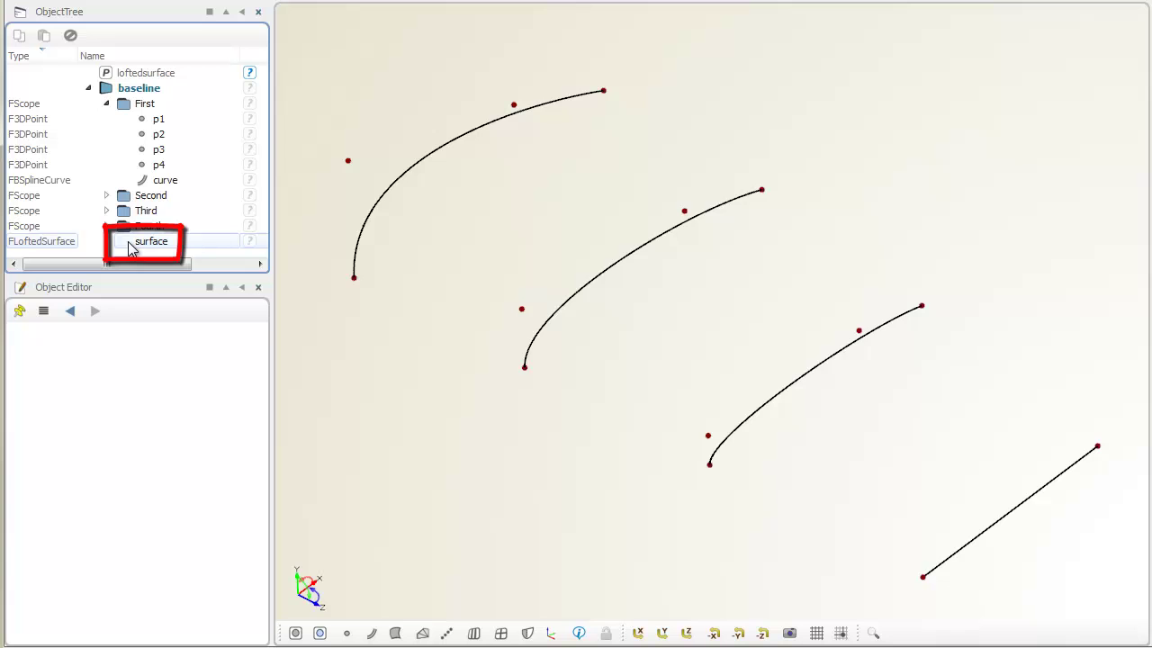
{"action": "left_click", "coordinate": [128, 244]}
{"action": "left_click", "coordinate": [129, 244]}
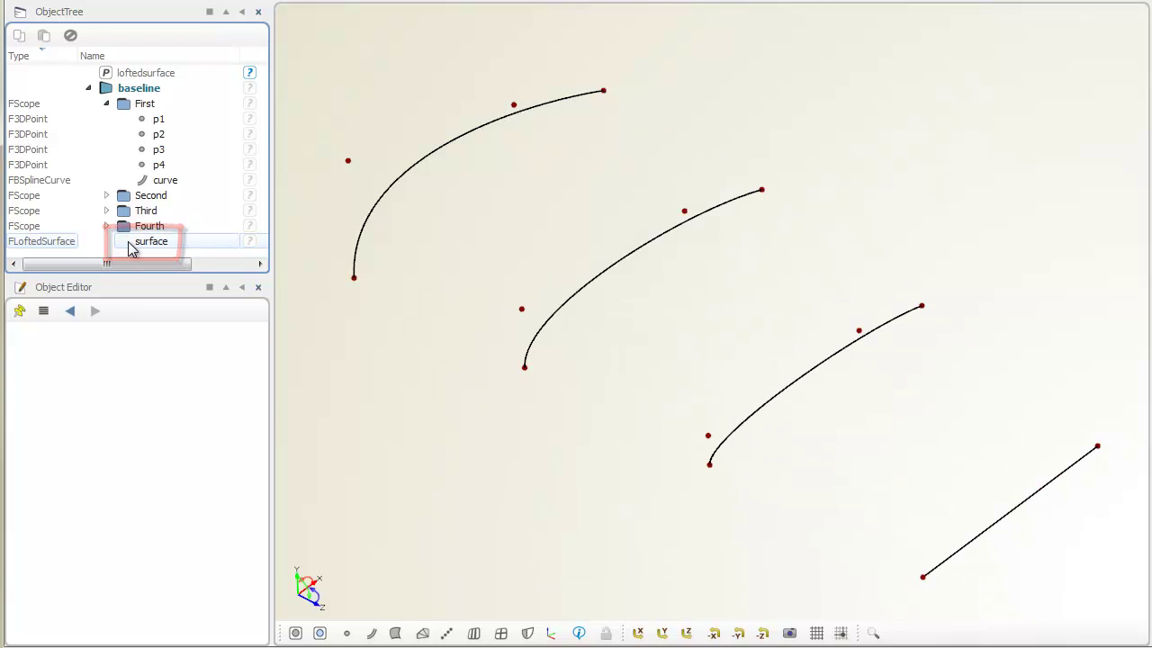
{"action": "left_click", "coordinate": [129, 243]}
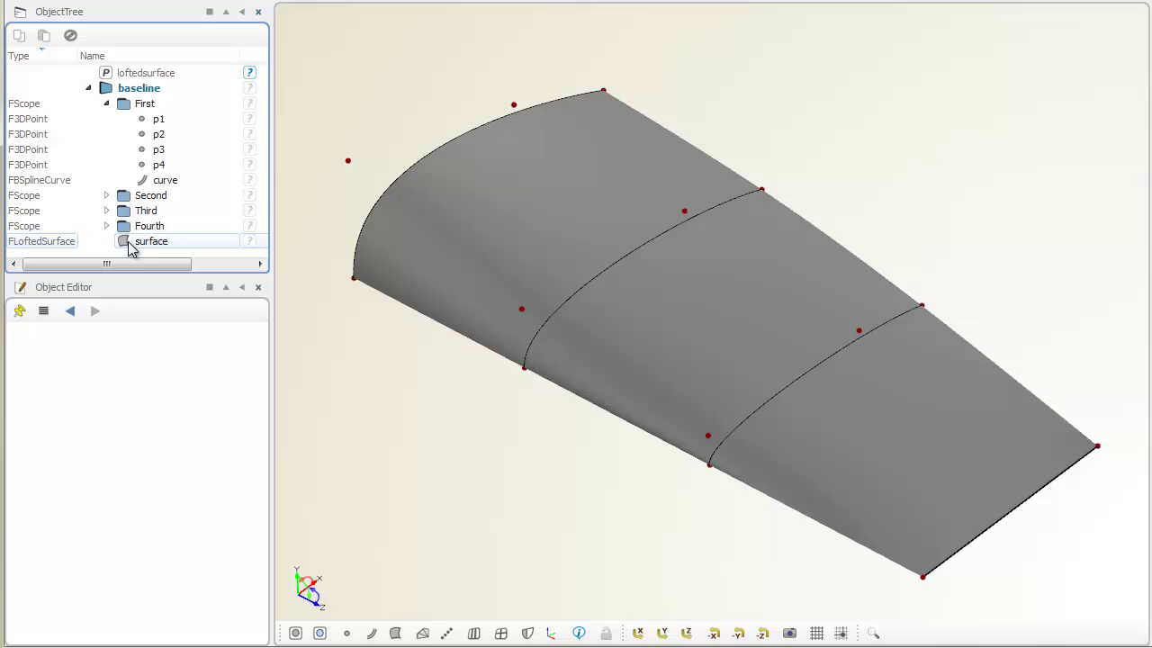
- Show the surface's properties, then hide and re-show it with the Display Options eye
{"action": "left_click", "coordinate": [194, 241]}
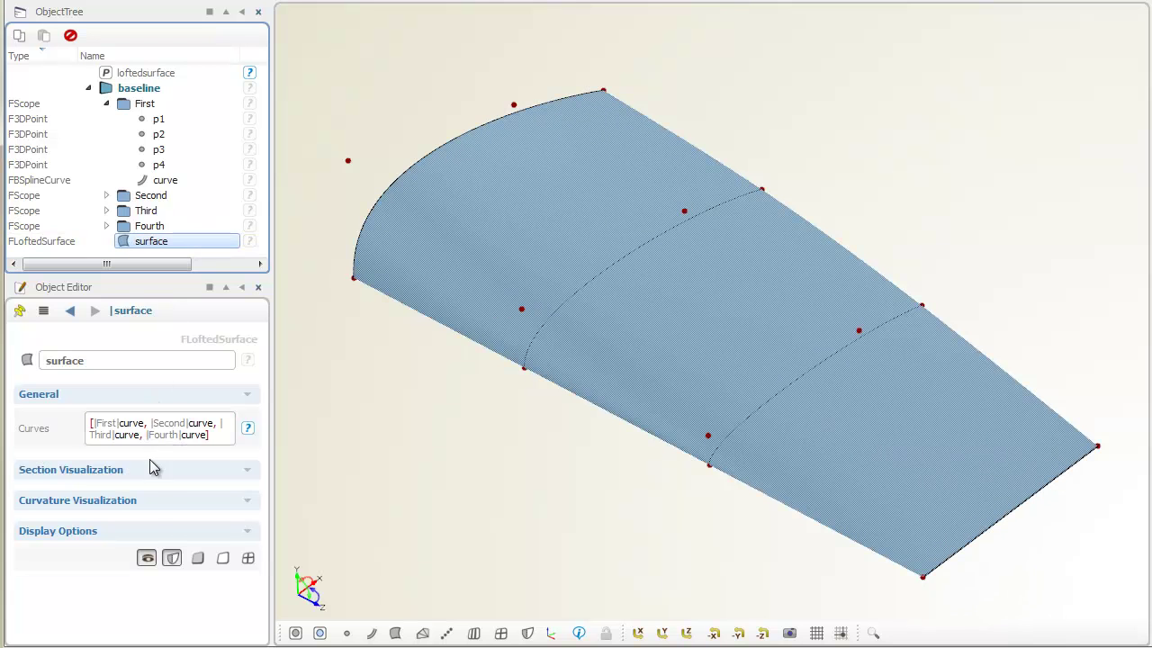
{"action": "left_click", "coordinate": [146, 559]}
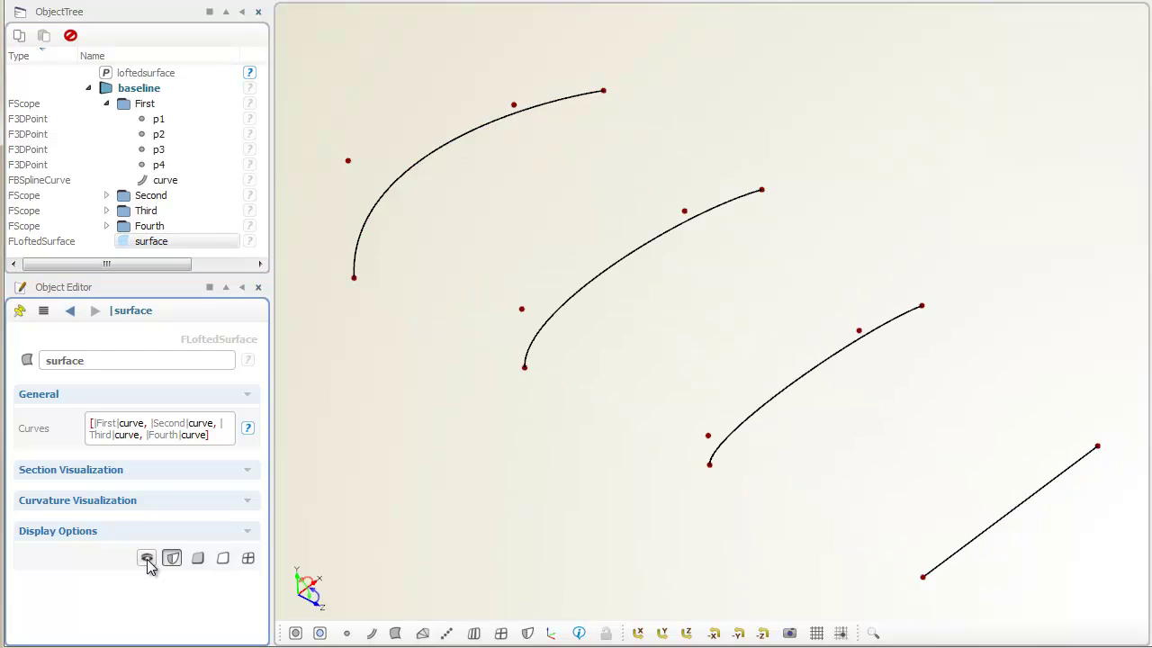
{"action": "left_click", "coordinate": [147, 559]}
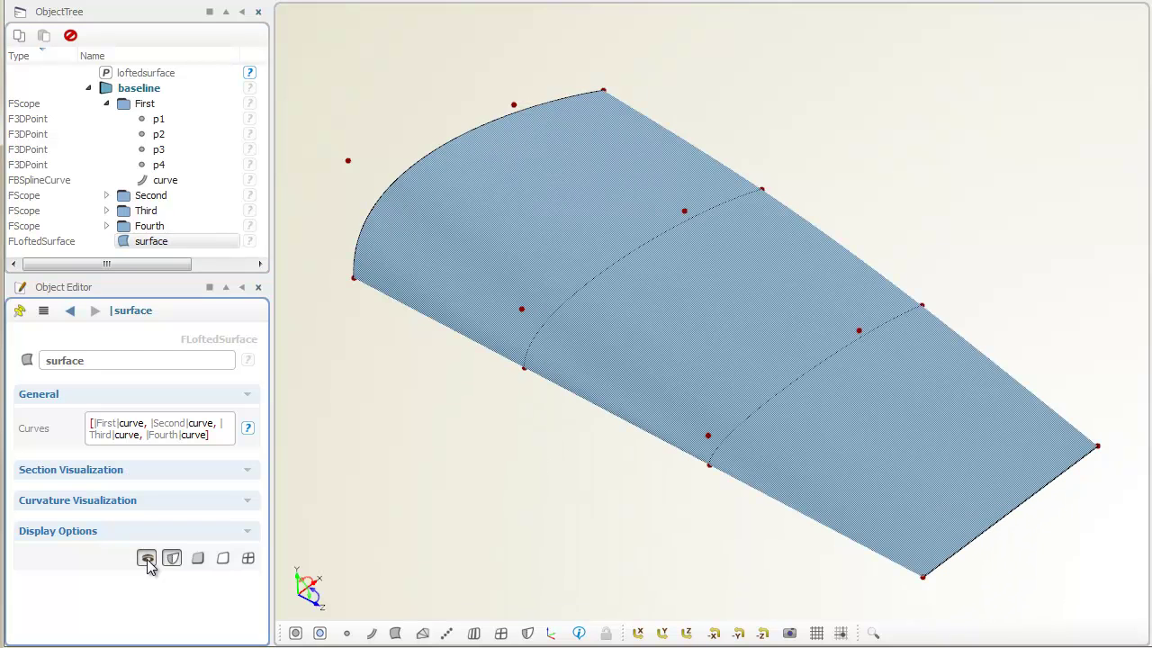
- Deselect the surface and multiselect the First curve's points p1 through p4
{"action": "left_click", "coordinate": [339, 491]}
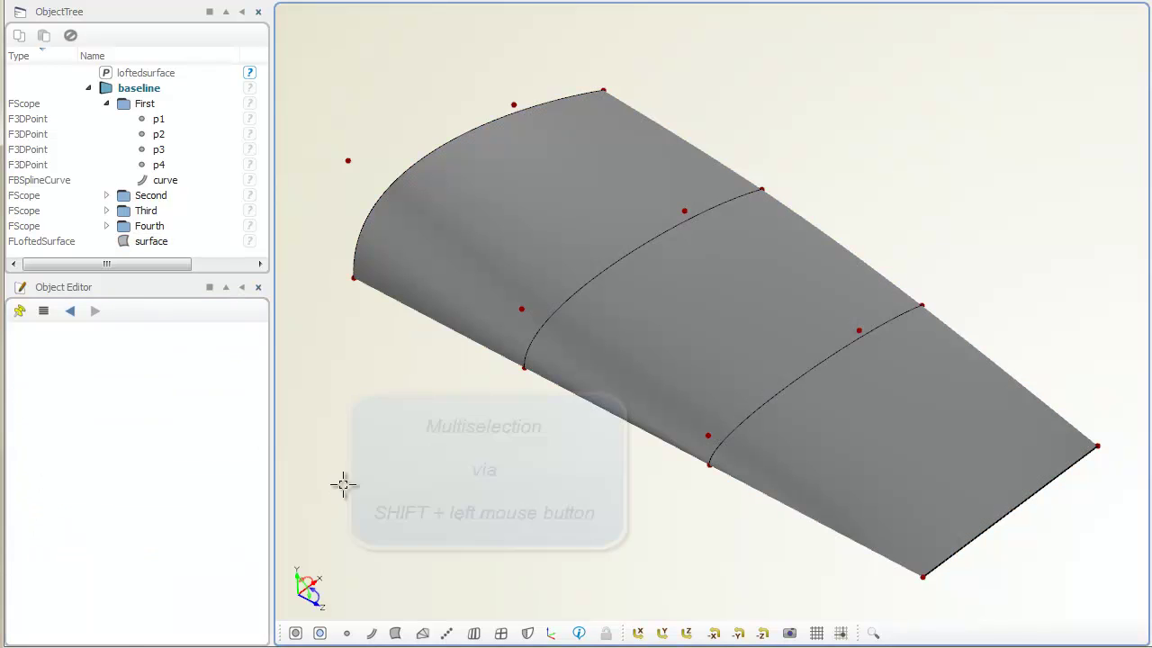
{"action": "left_click", "coordinate": [187, 127]}
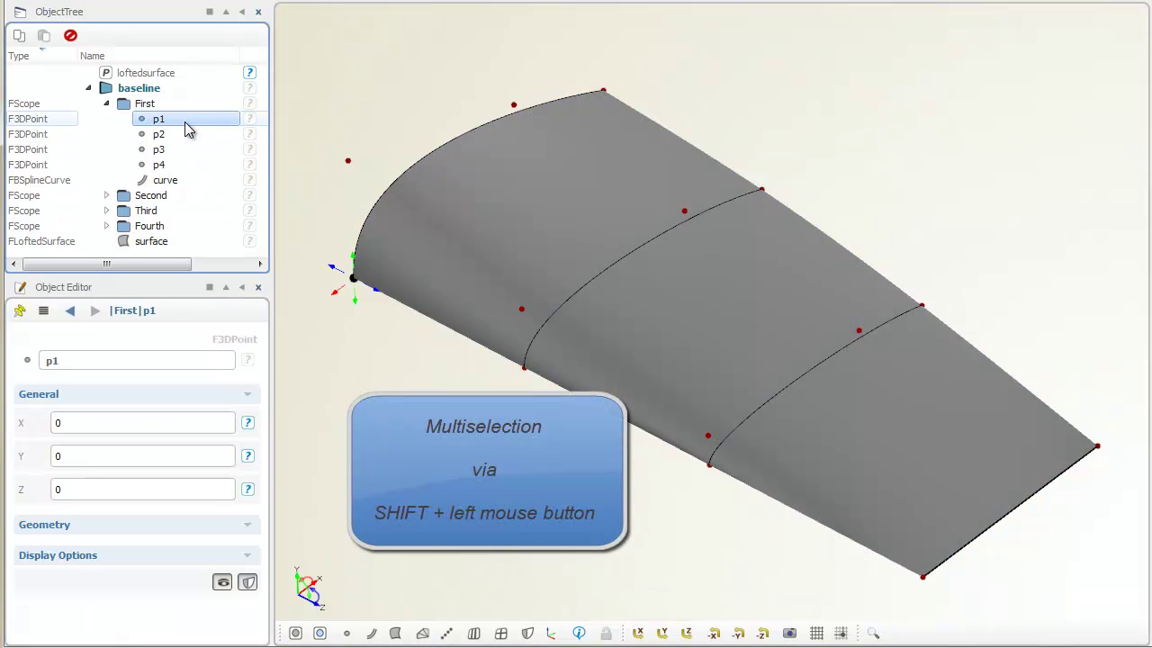
{"action": "left_click", "coordinate": [187, 171], "text": "shift"}
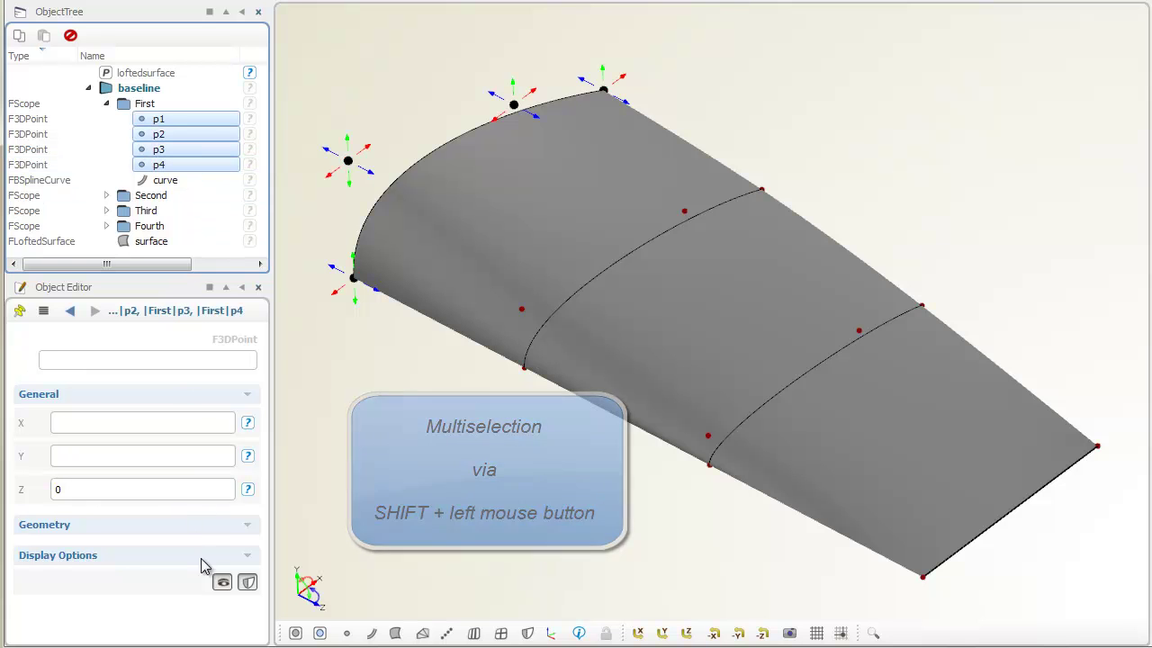
- Hide and re-show the four points twice, then clear the selection
{"action": "left_click", "coordinate": [222, 583]}
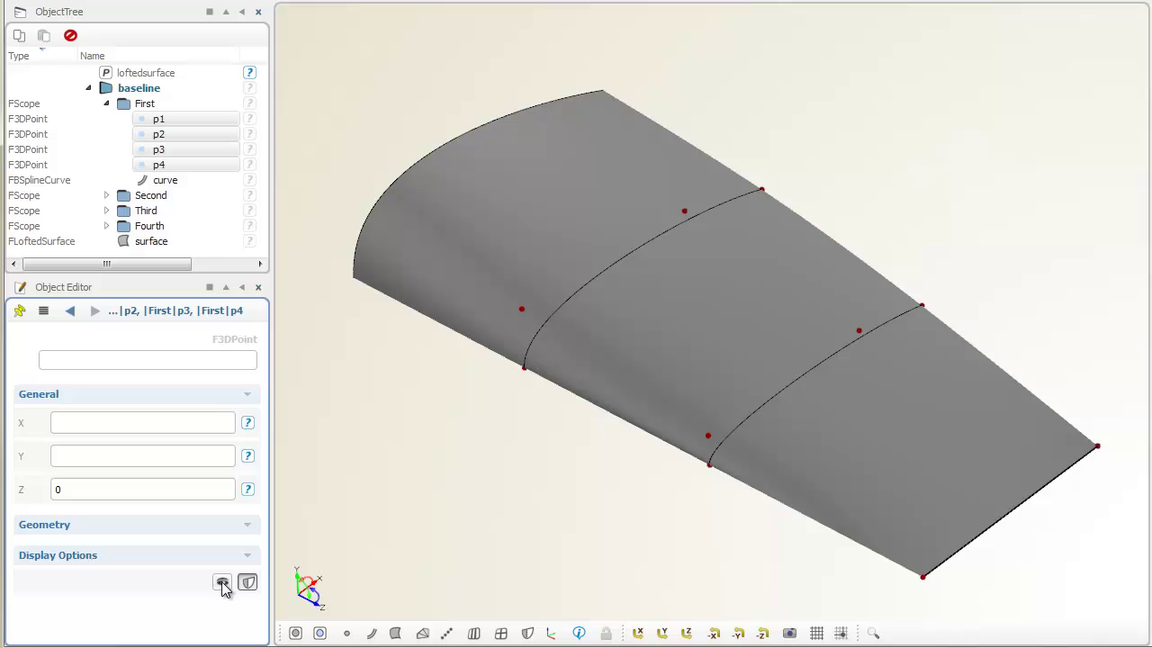
{"action": "left_click", "coordinate": [222, 584]}
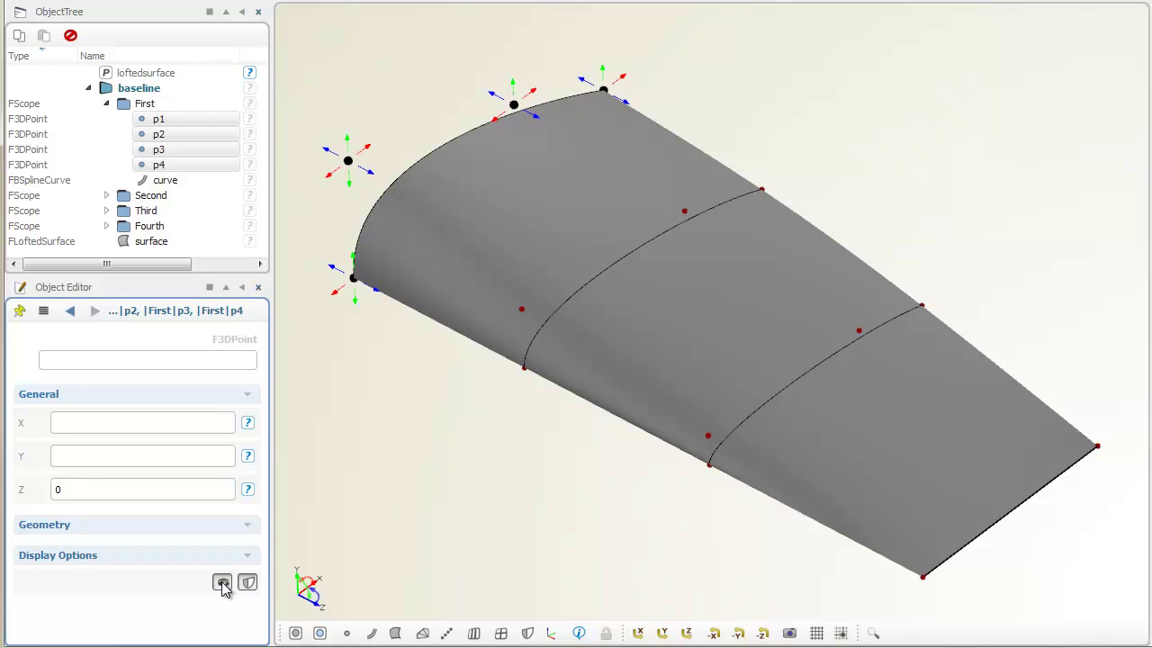
{"action": "left_click", "coordinate": [222, 584]}
{"action": "left_click", "coordinate": [222, 583]}
{"action": "left_click", "coordinate": [384, 382]}
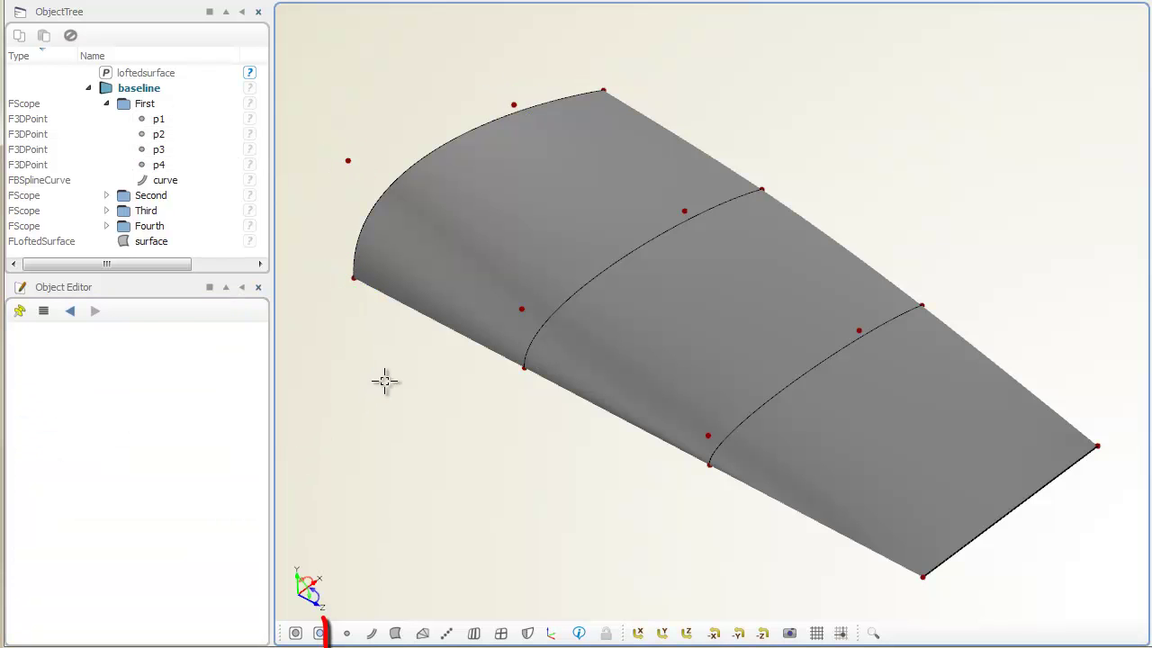
{"action": "left_click", "coordinate": [356, 633]}
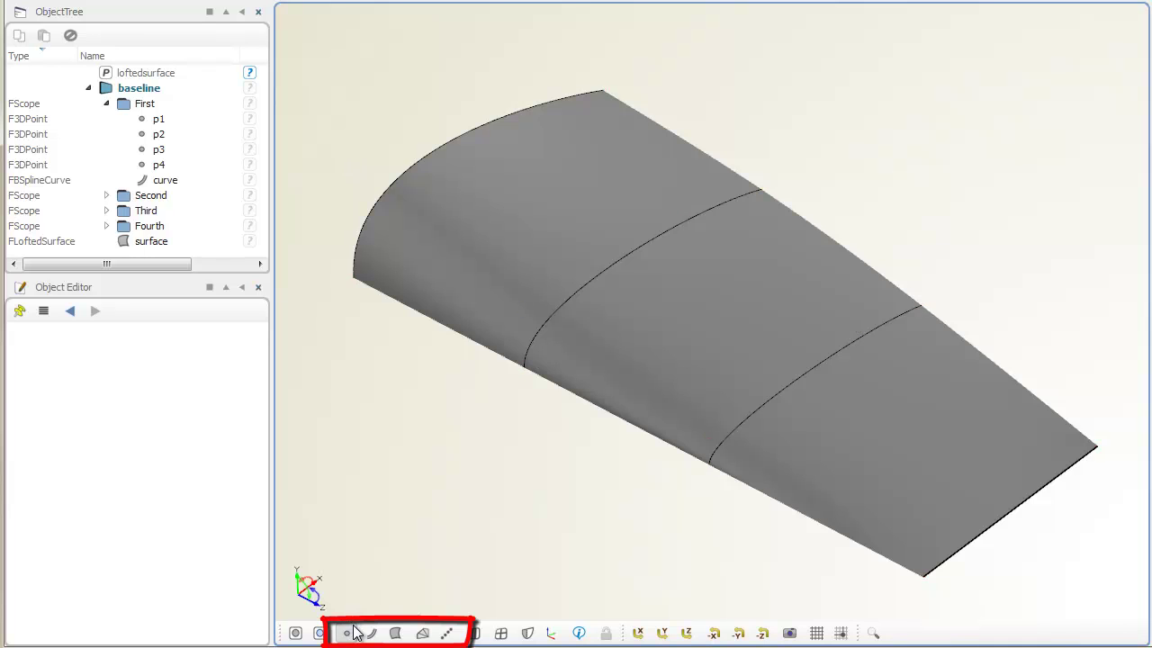
{"action": "left_click", "coordinate": [355, 633]}
{"action": "left_click", "coordinate": [356, 633]}
{"action": "left_click", "coordinate": [356, 633]}
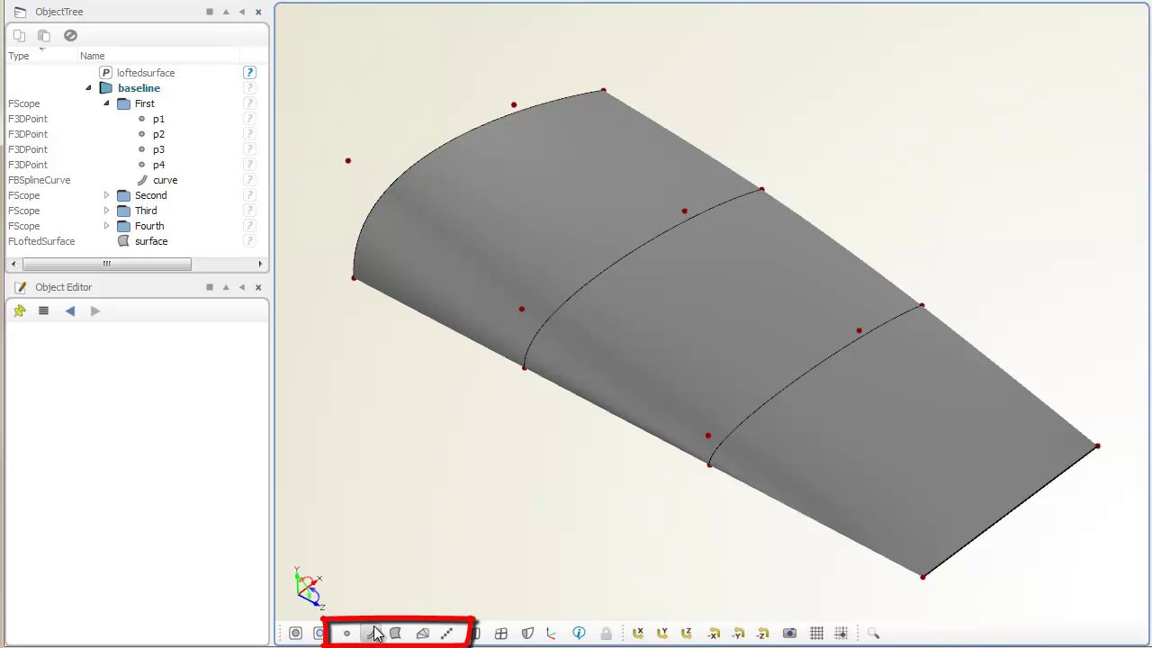
{"action": "left_click", "coordinate": [376, 633]}
{"action": "left_click", "coordinate": [376, 633]}
{"action": "left_click", "coordinate": [377, 633]}
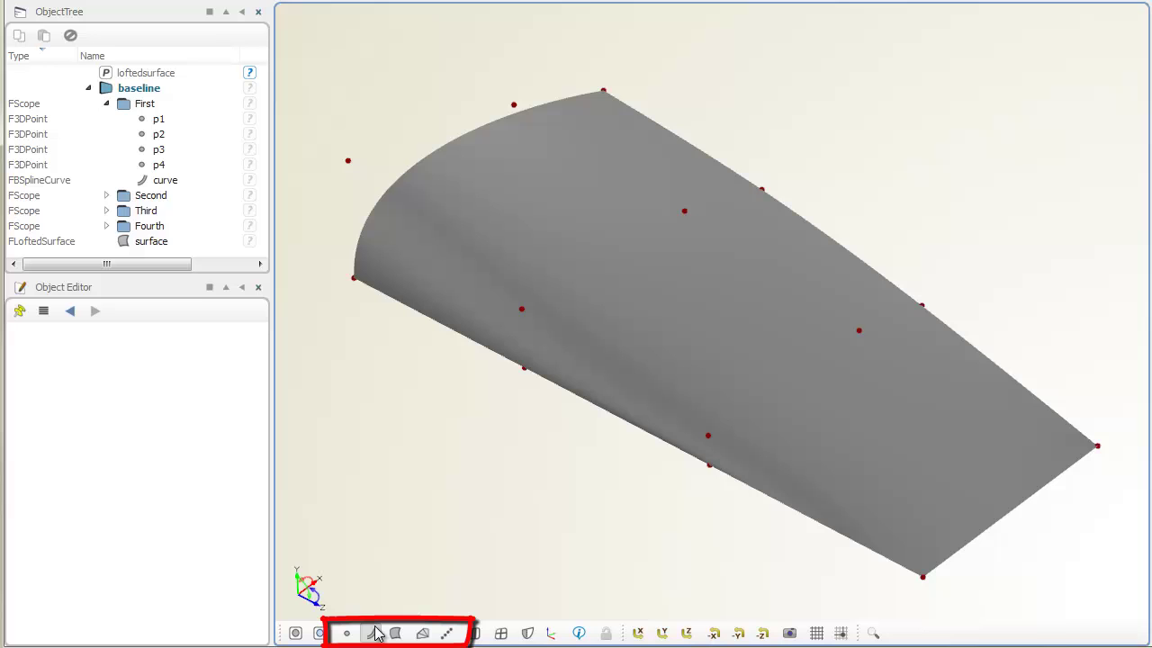
{"action": "left_click", "coordinate": [376, 632]}
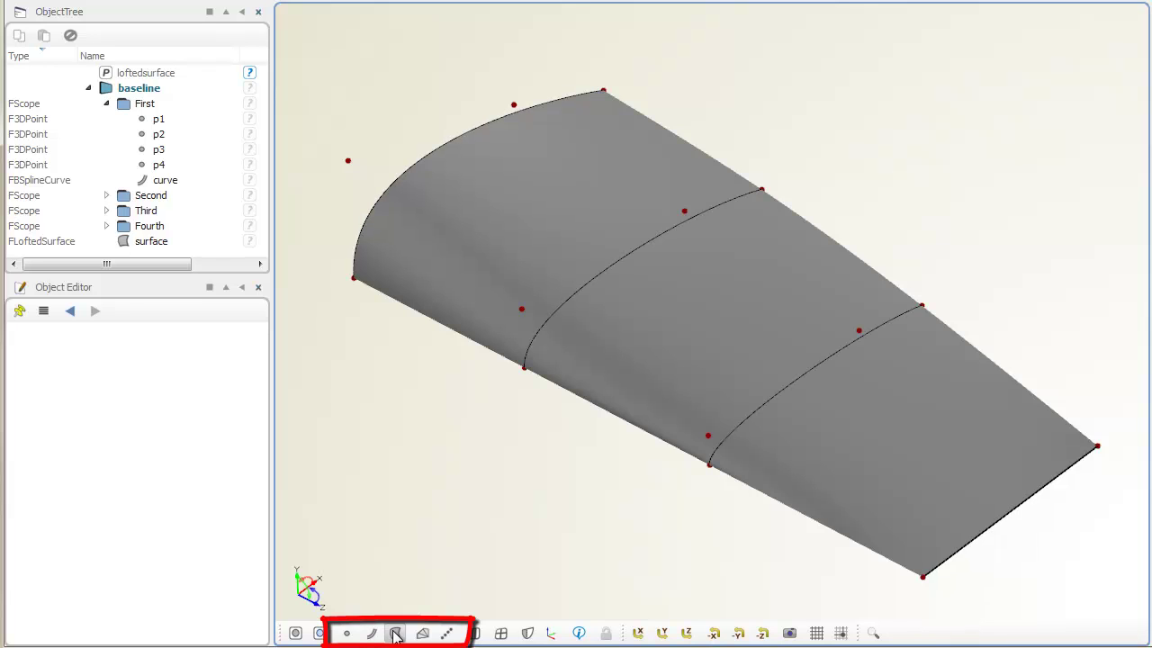
{"action": "left_click", "coordinate": [396, 634]}
{"action": "left_click", "coordinate": [396, 634]}
{"action": "left_click", "coordinate": [396, 634]}
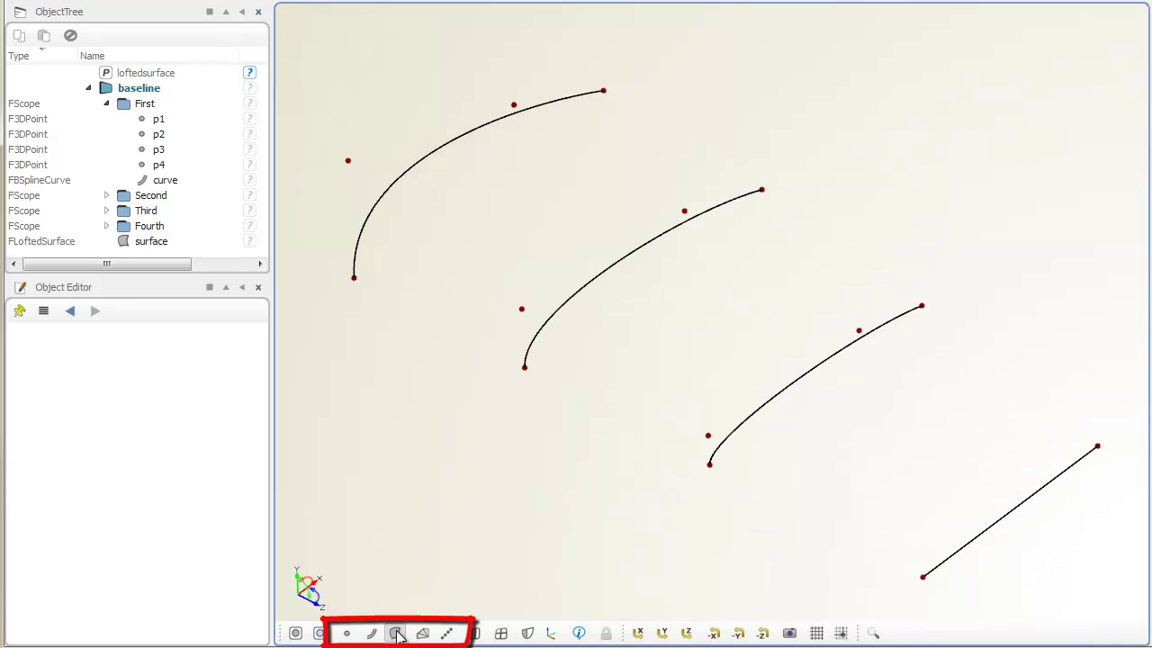
{"action": "left_click", "coordinate": [396, 634]}
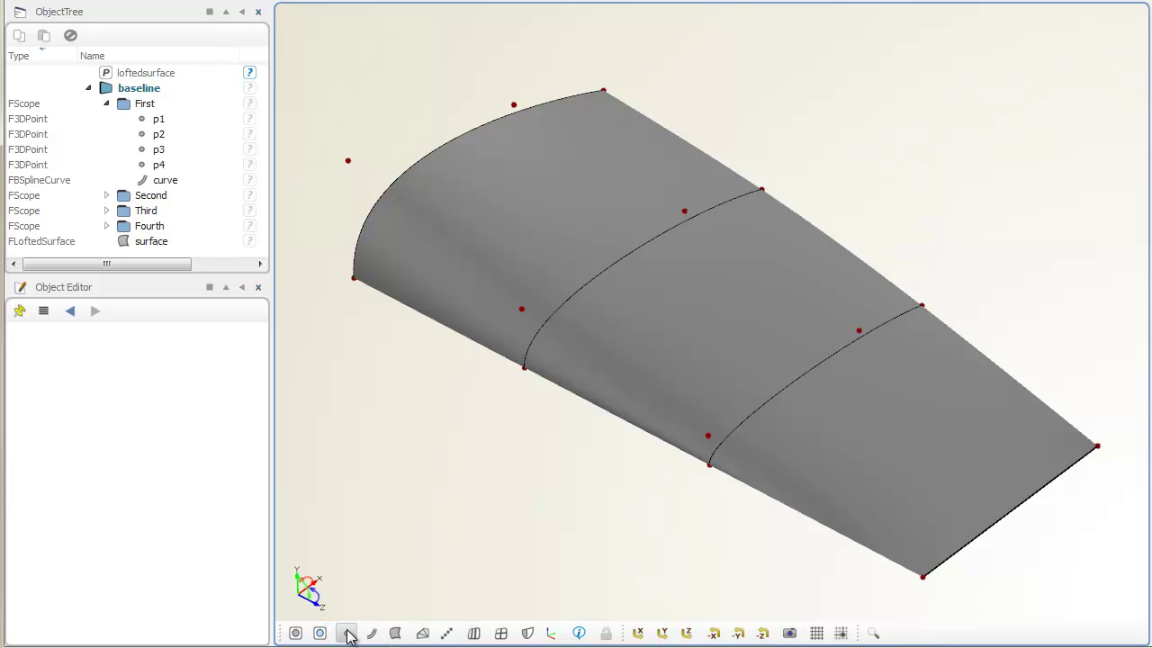
{"action": "left_click", "coordinate": [347, 634]}
{"action": "left_click", "coordinate": [396, 634]}
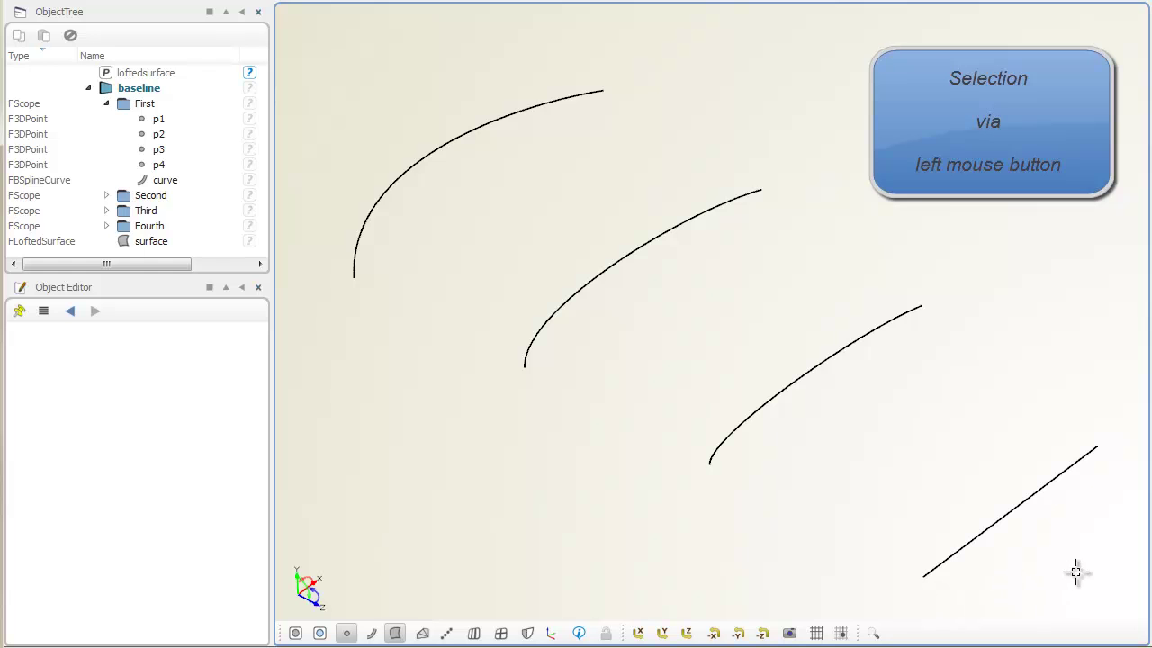
{"action": "left_click_drag", "start_coordinate": [1076, 571], "coordinate": [403, 111]}
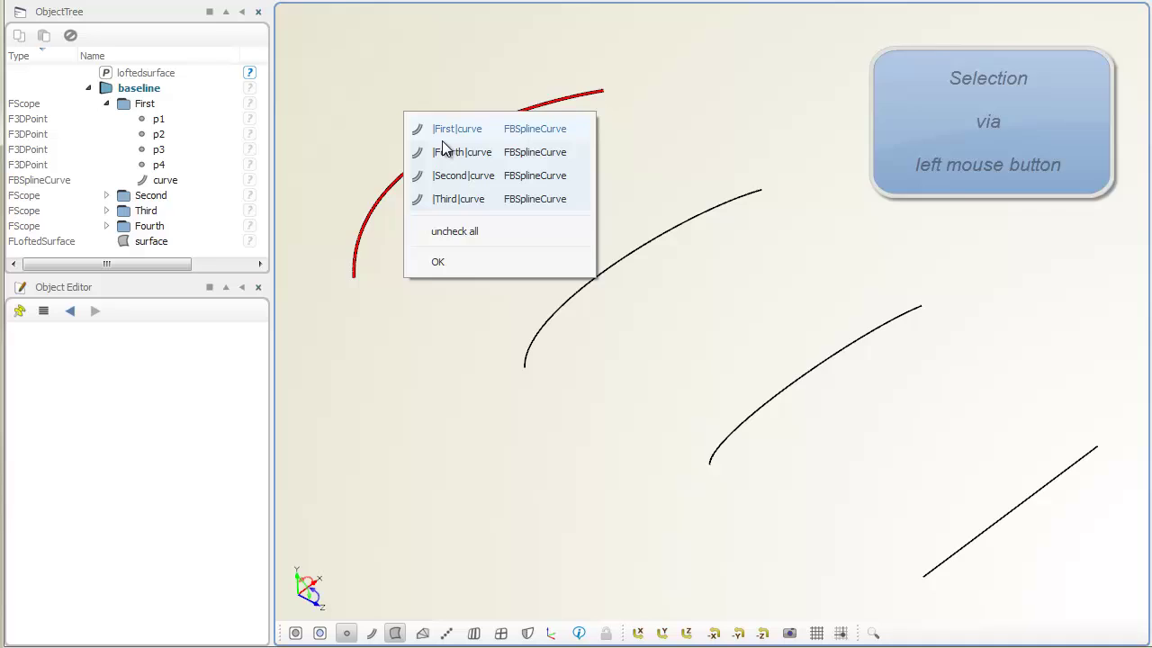
{"action": "left_click", "coordinate": [485, 261]}
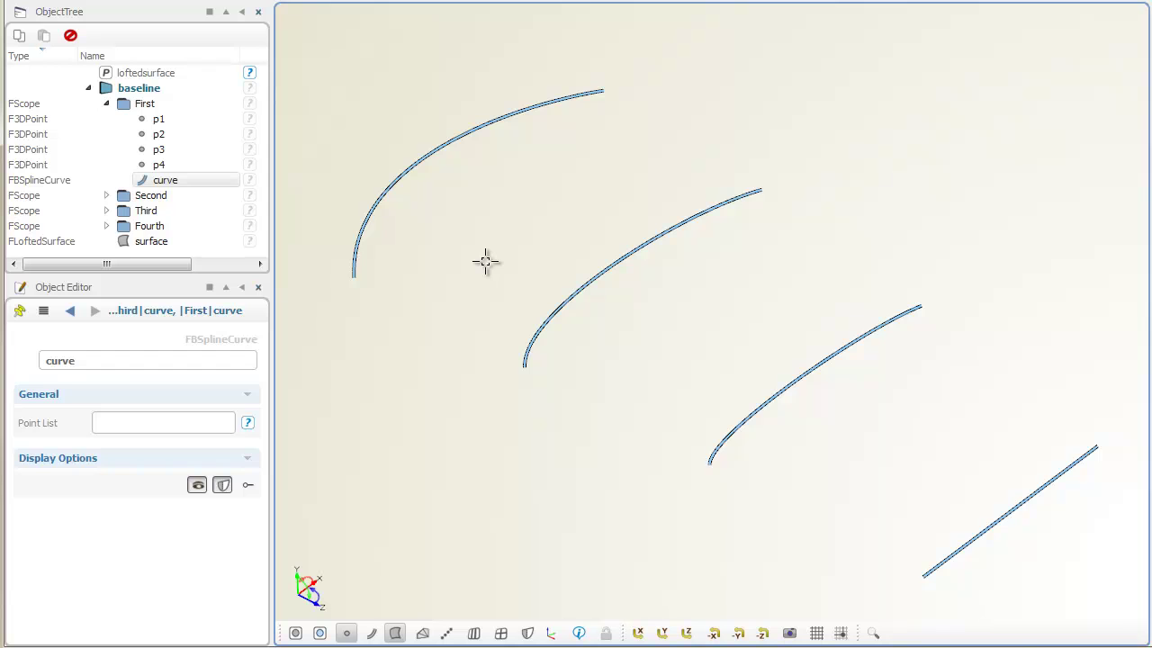
{"action": "left_click", "coordinate": [485, 261]}
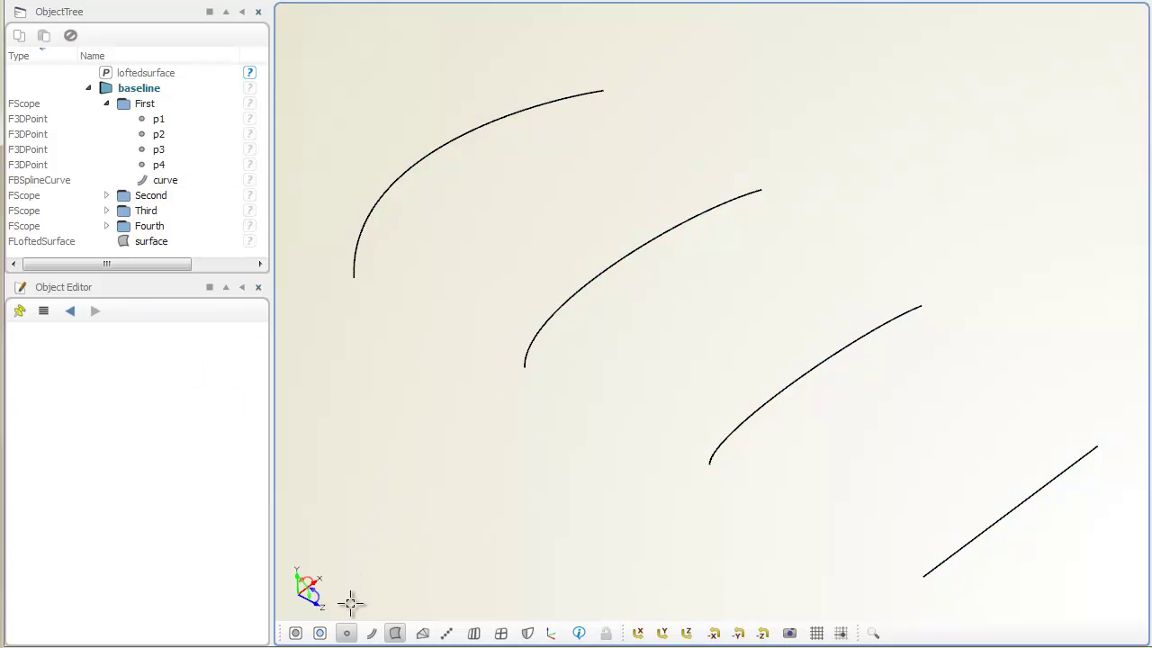
{"action": "left_click", "coordinate": [349, 636]}
{"action": "left_click", "coordinate": [395, 635]}
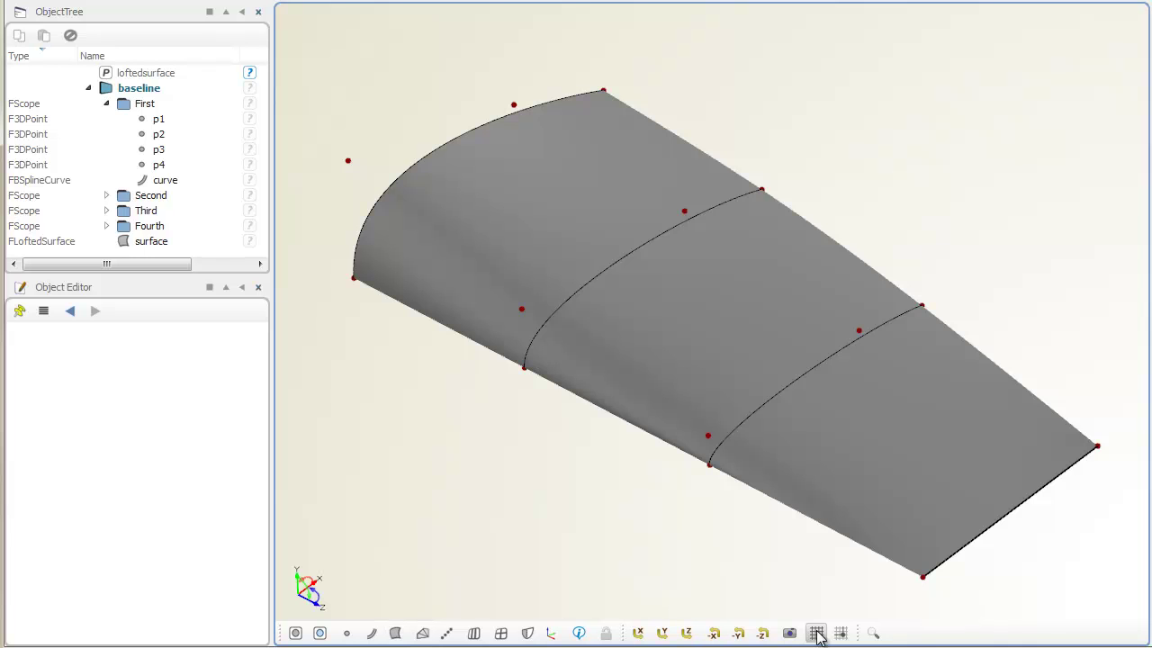
- Bring up the 3D view's name filter field from the viewport toolbar's magnifier button
{"action": "left_click", "coordinate": [873, 635]}
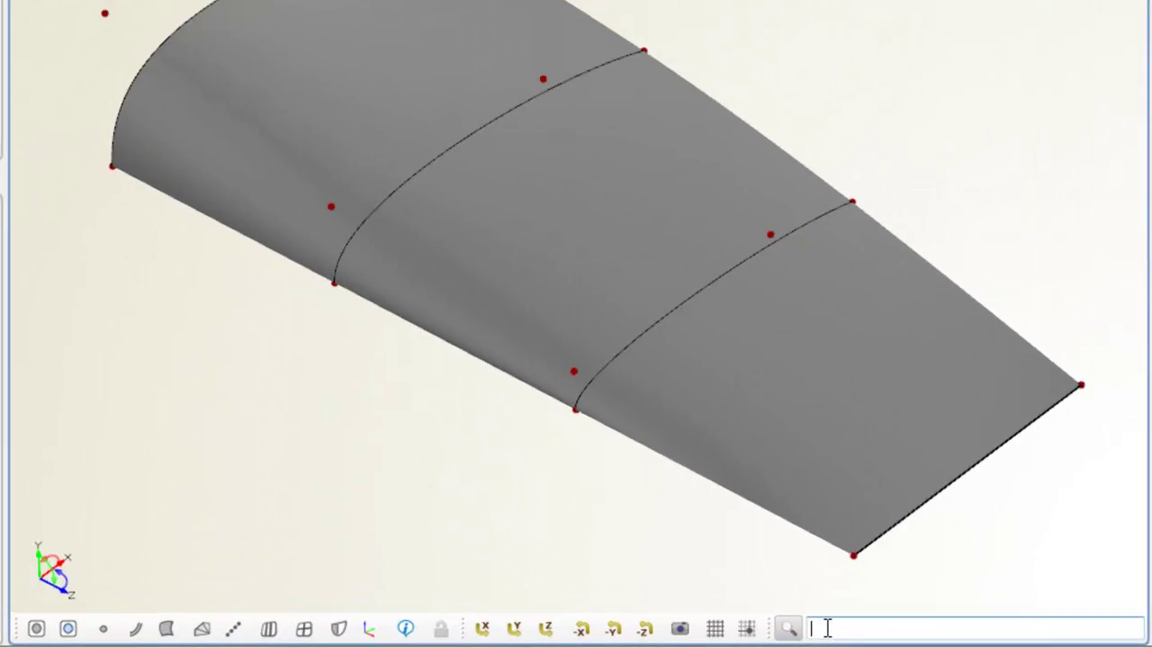
{"action": "type", "text": "first"}
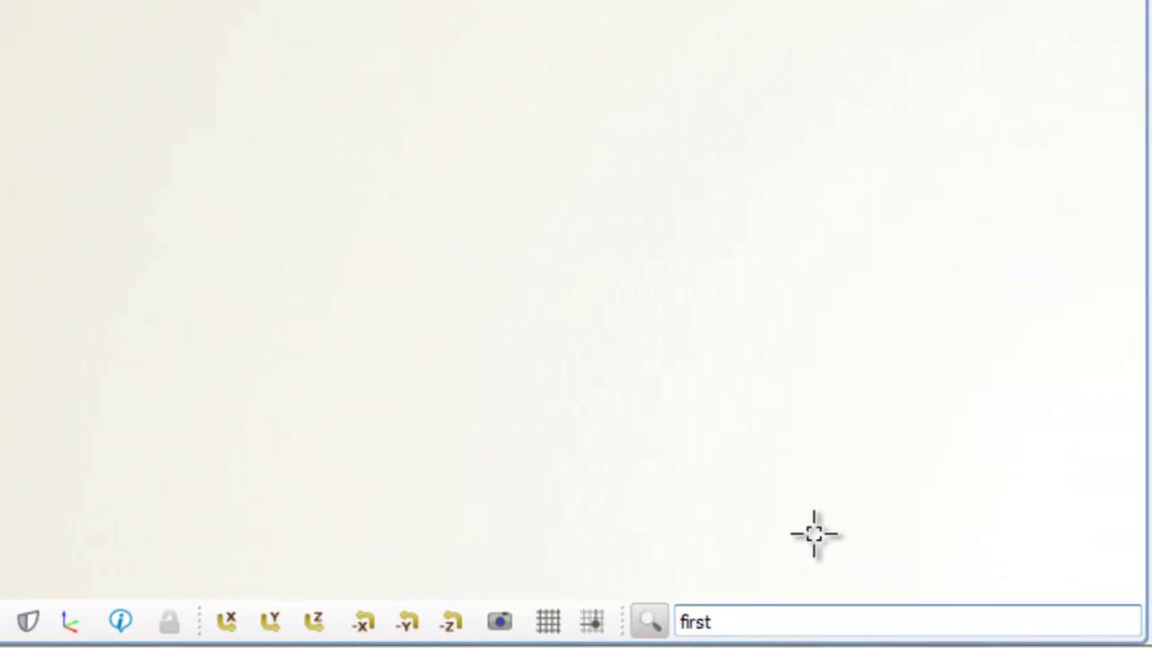
{"action": "type", "text": ",sec"}
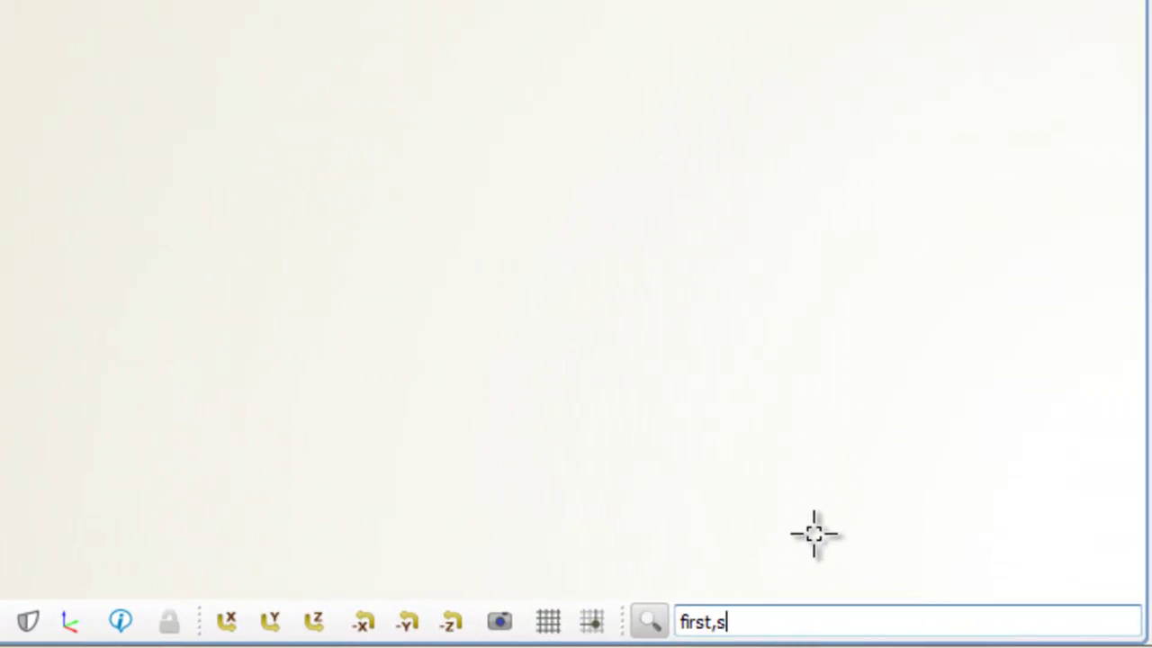